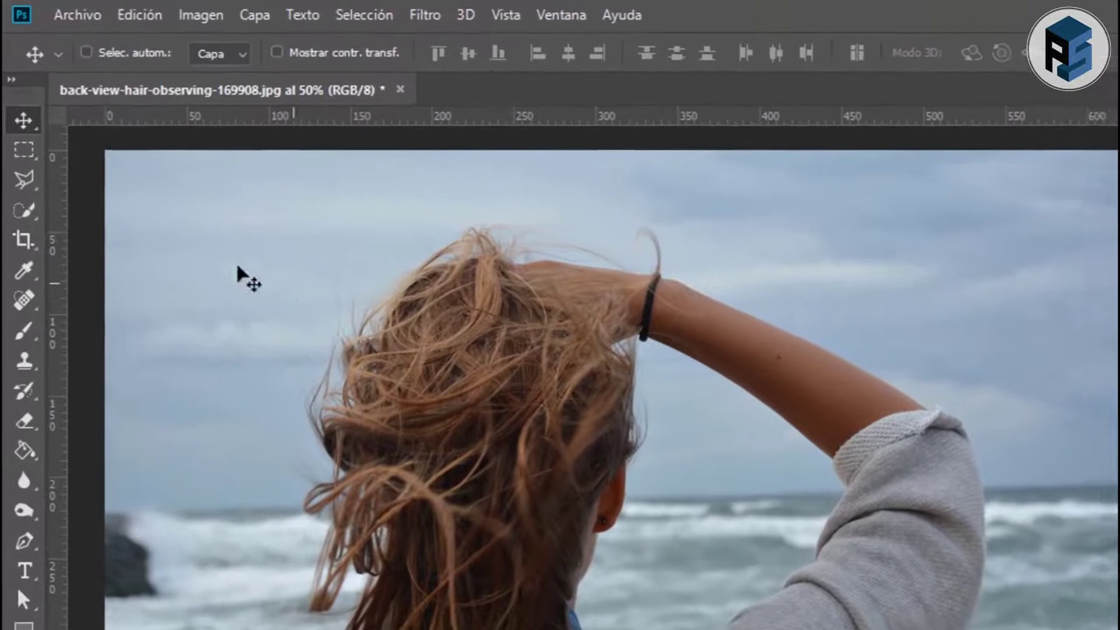
Auto-select the woman with Quick Selection's Select Subject and enter Select and Mask.
click(21, 213)
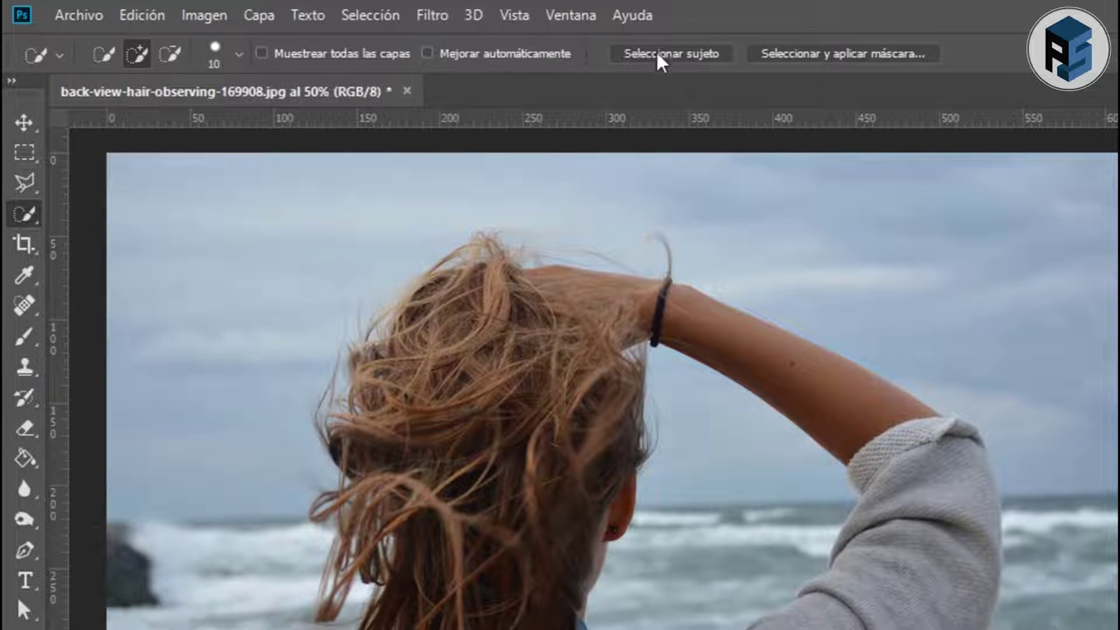
click(670, 52)
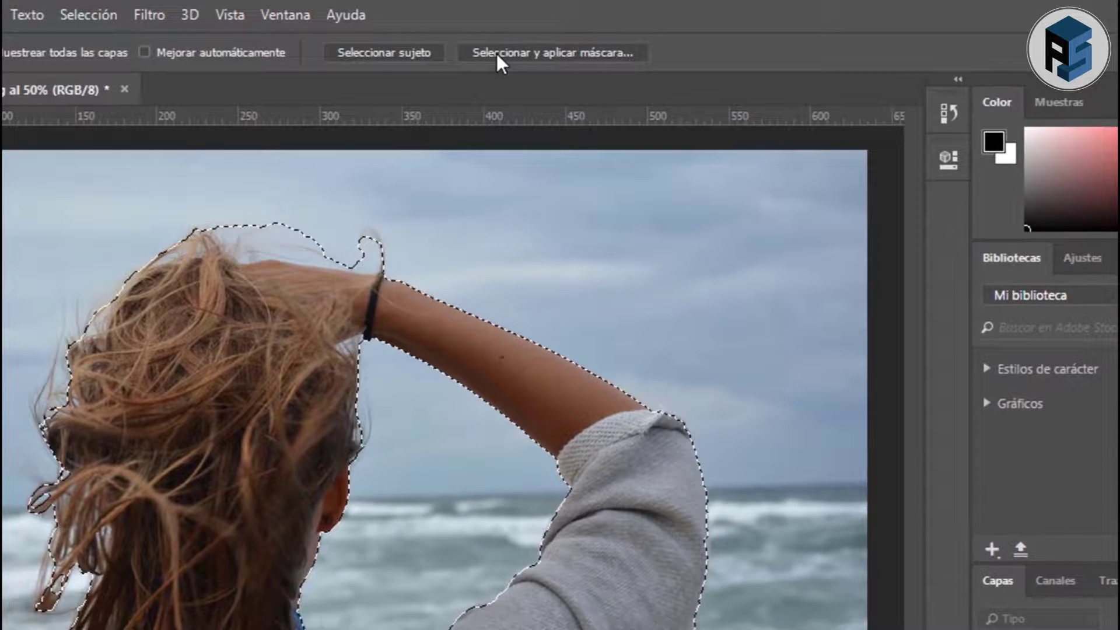
click(519, 45)
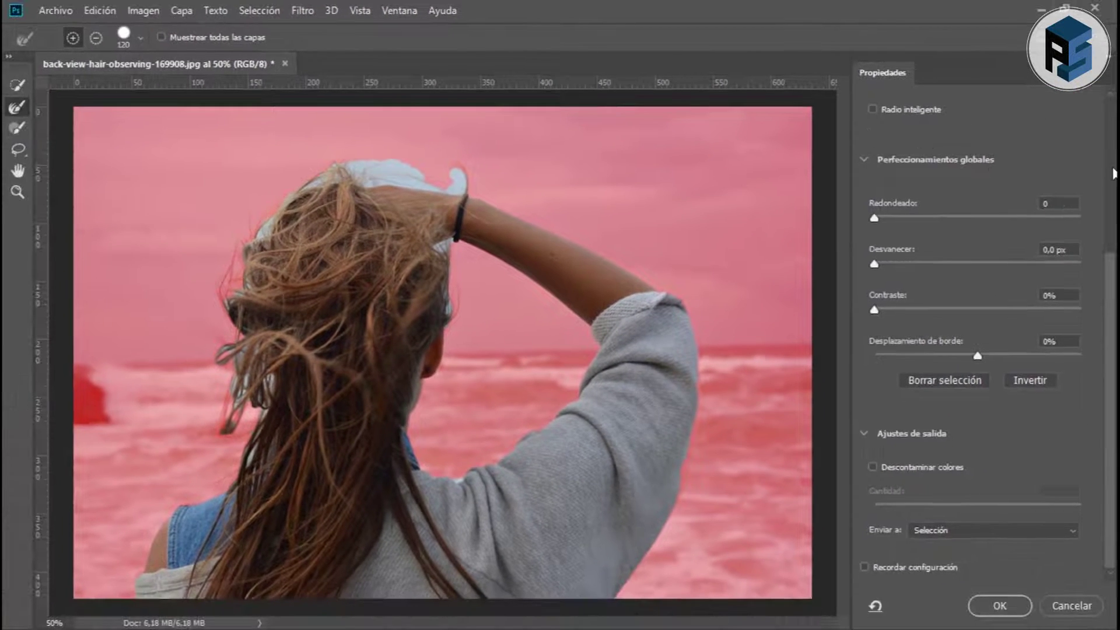
scroll(1114, 173, up, 5)
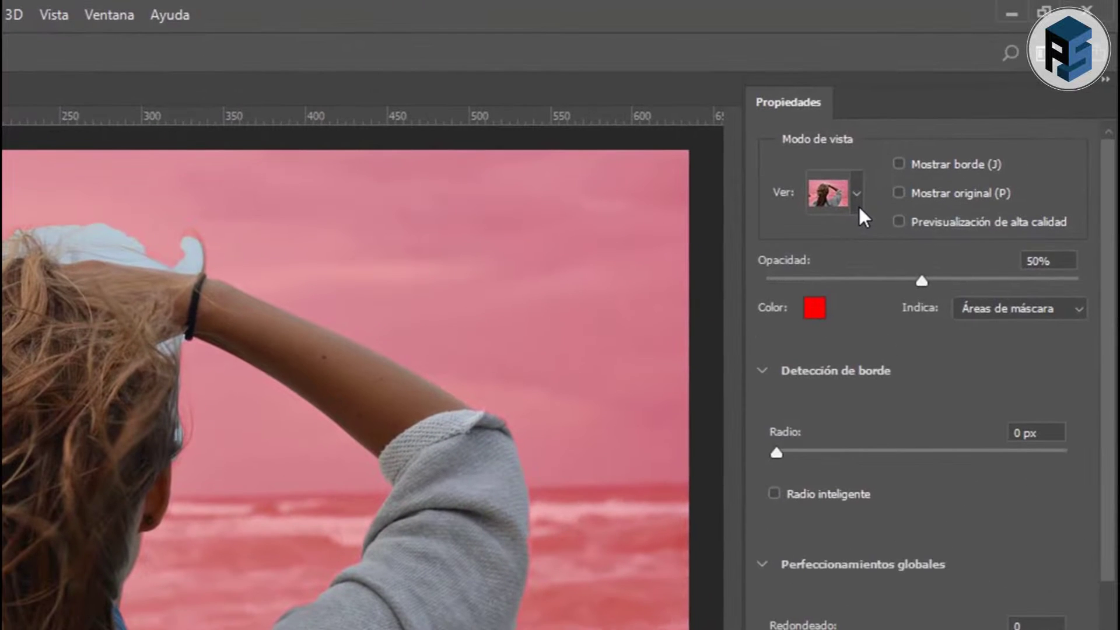
click(931, 141)
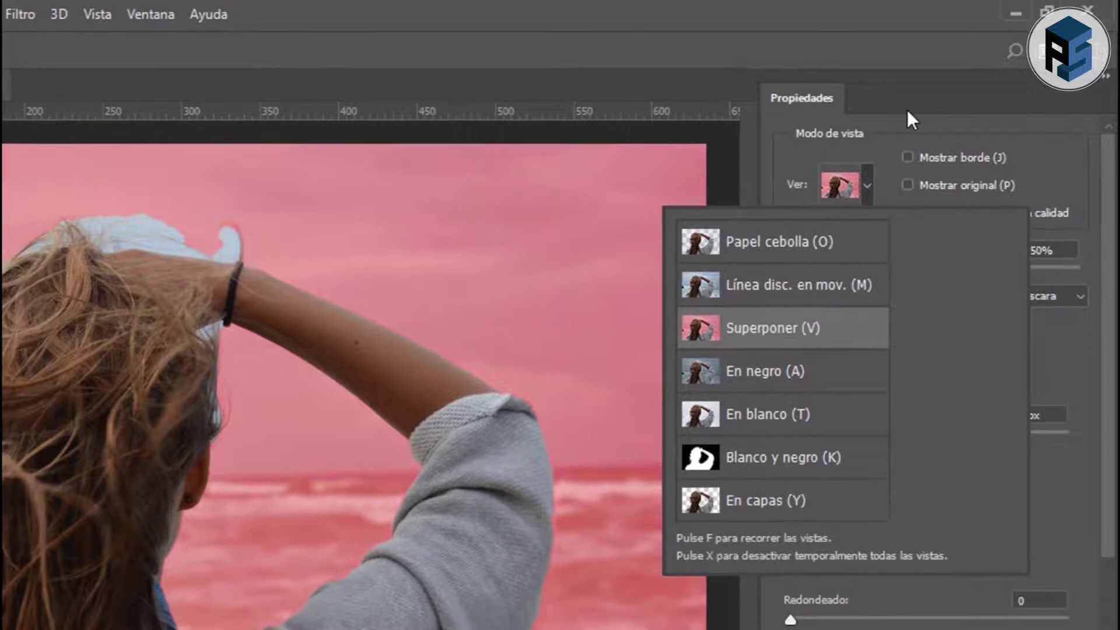
click(908, 118)
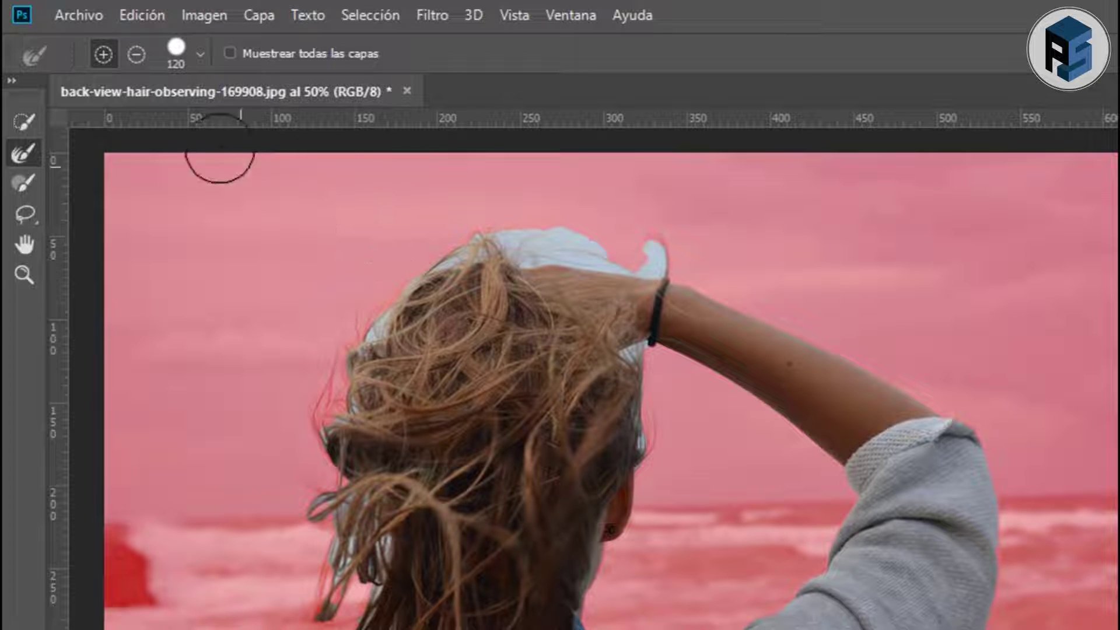
Set the Refine Edge brush to 79 px and paint along the hair at the head top and wrist.
click(200, 54)
drag(192, 122, 157, 123)
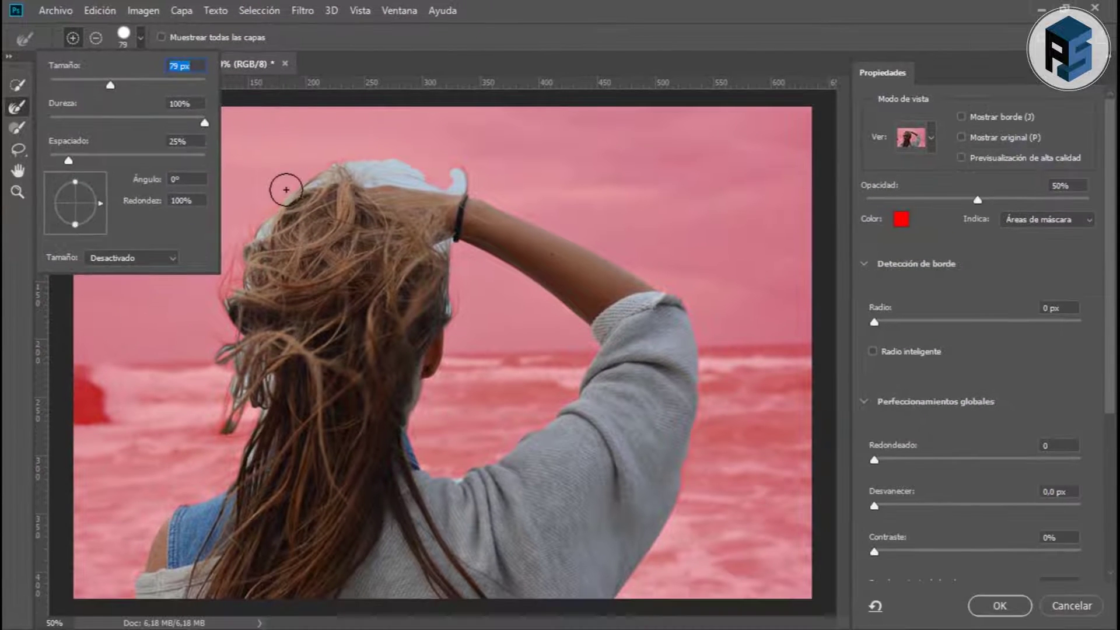
key(Return)
mouse_move(239, 208)
mouse_down()
mouse_move(229, 284)
mouse_move(249, 433)
mouse_up()
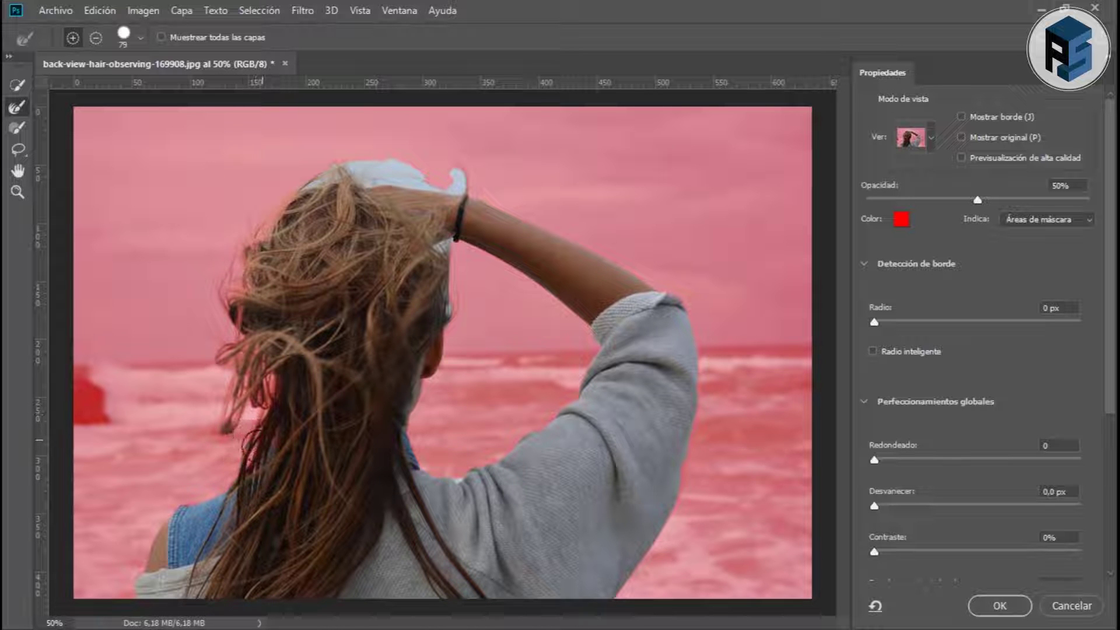
mouse_move(354, 161)
mouse_down()
mouse_move(447, 178)
mouse_move(460, 163)
mouse_move(292, 175)
mouse_up()
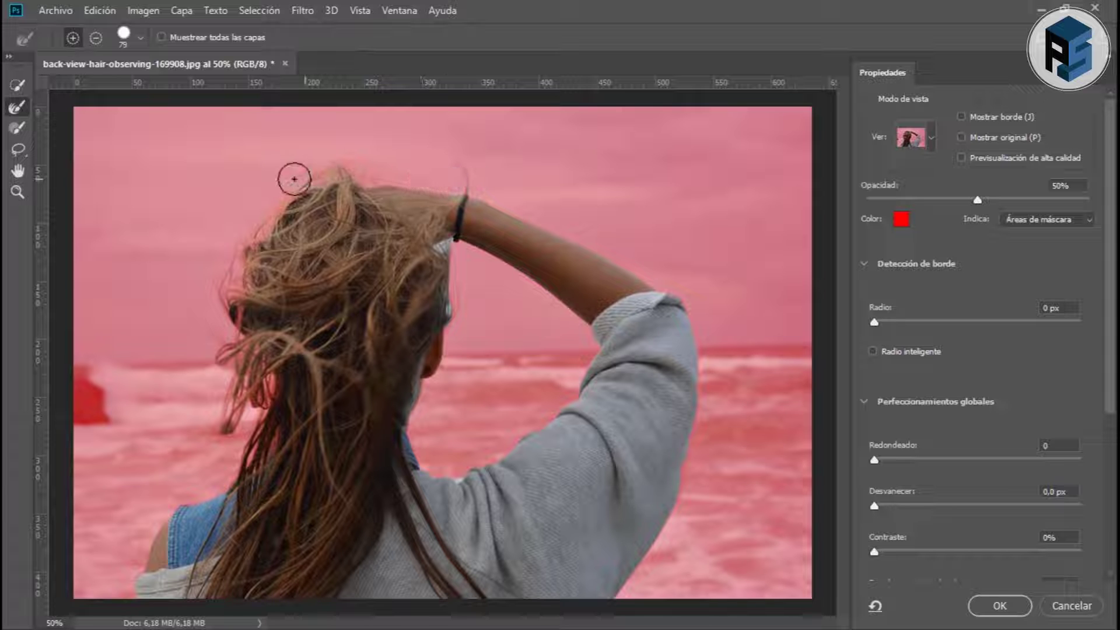
drag(434, 242, 459, 322)
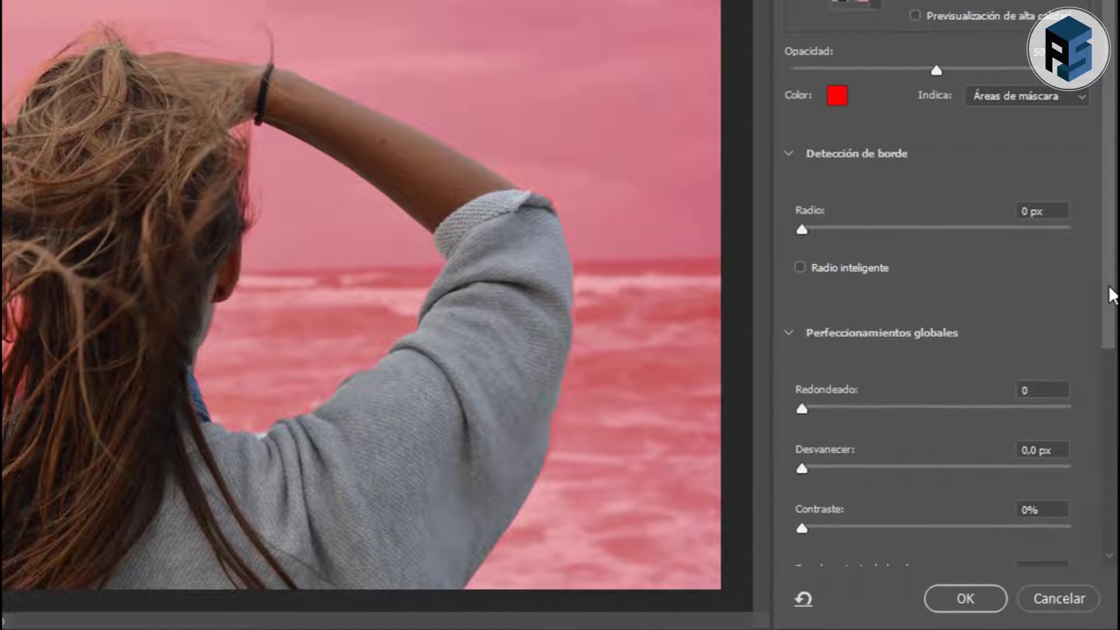
drag(1111, 294, 1109, 434)
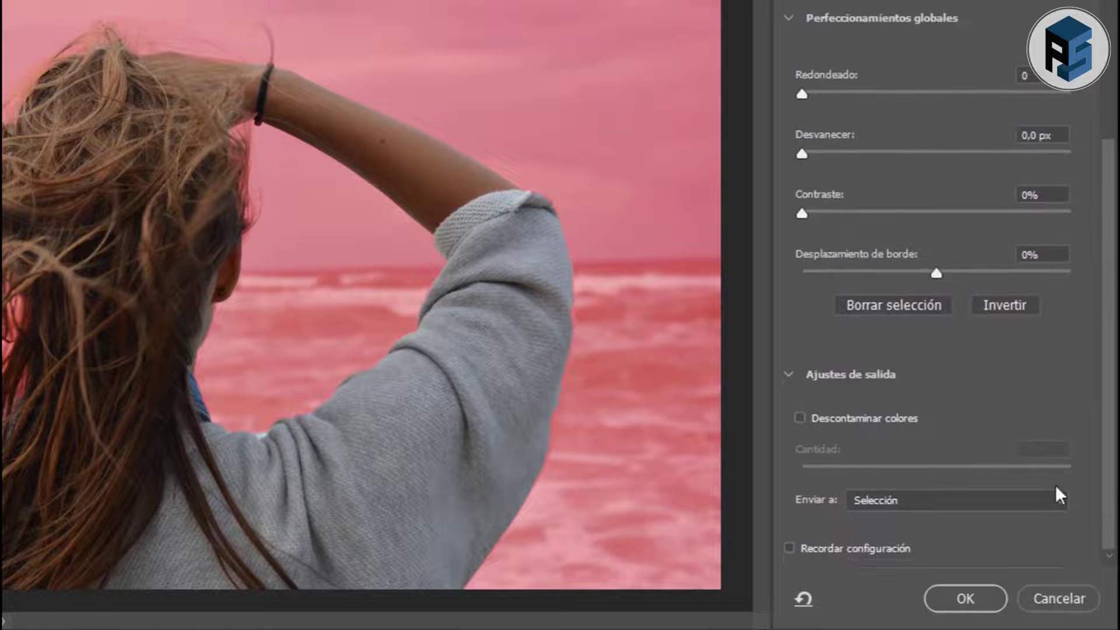
Enable Decontaminate Colors at 75, output to a new layer with layer mask, and apply.
click(799, 417)
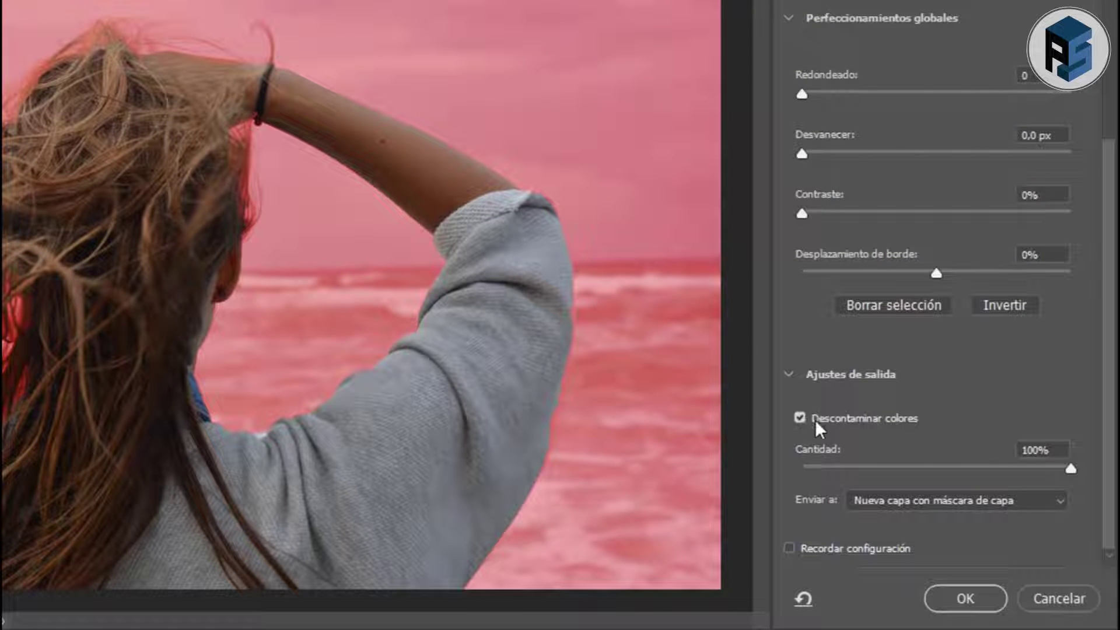
click(1057, 453)
text(75)
click(965, 599)
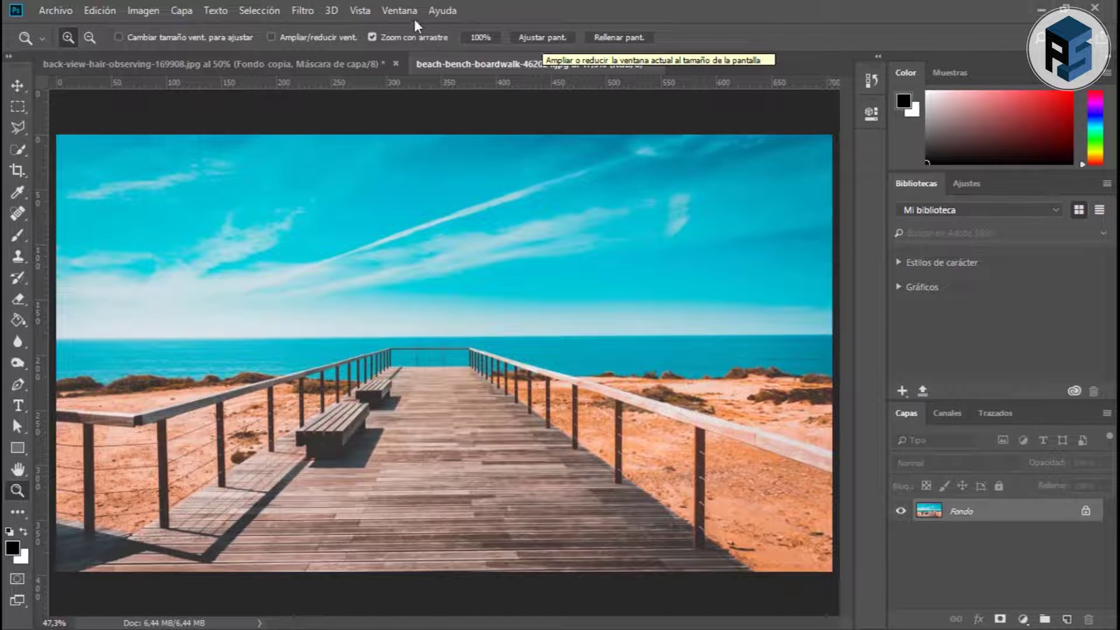
Select all of the beach boardwalk photo and copy it.
click(259, 10)
click(241, 28)
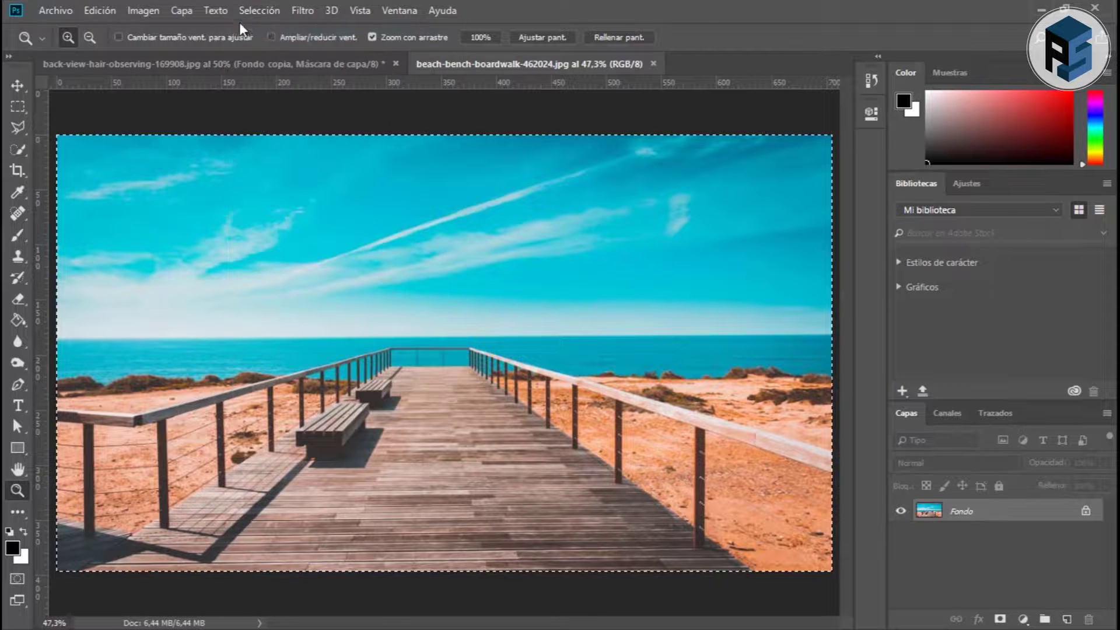
click(99, 10)
click(153, 125)
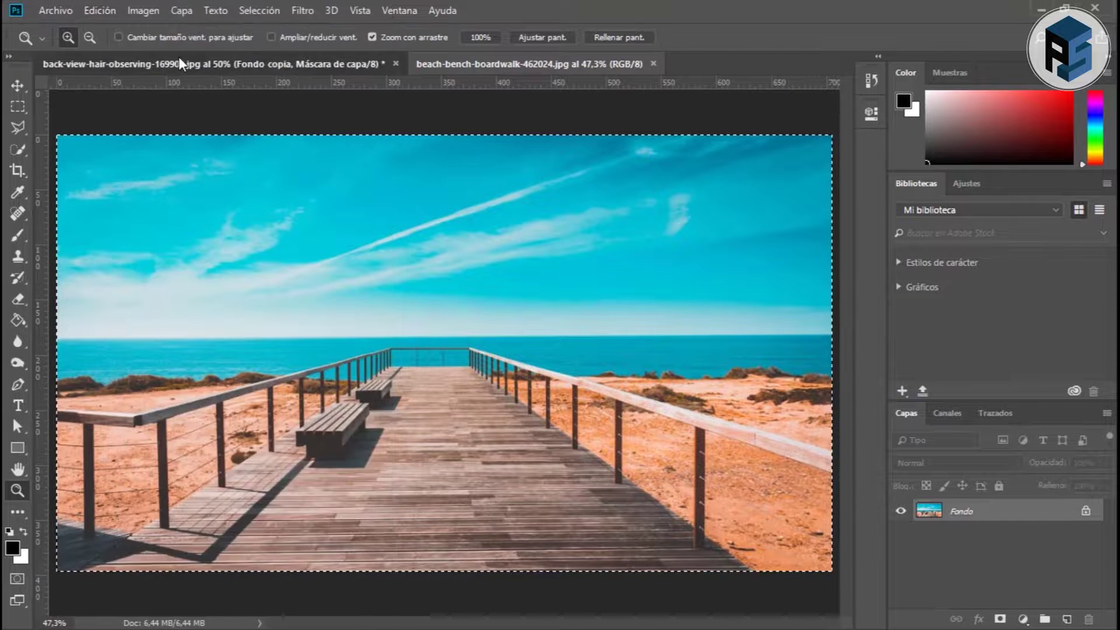
Paste the beach photo as a new layer above Fondo in the woman's document.
click(181, 63)
click(955, 539)
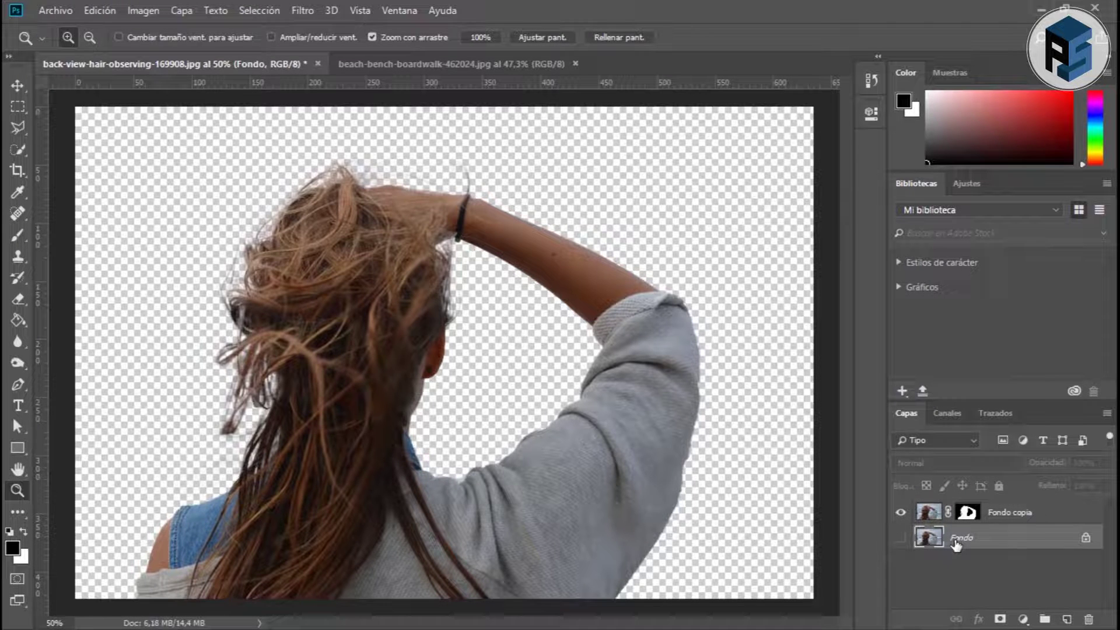
click(99, 10)
click(149, 156)
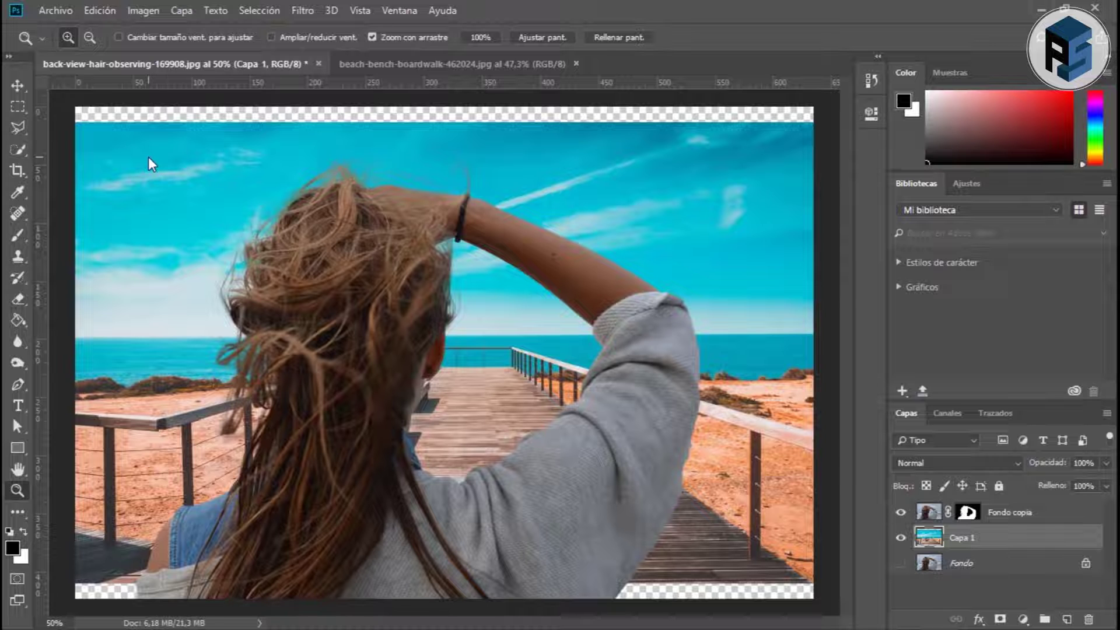
click(18, 86)
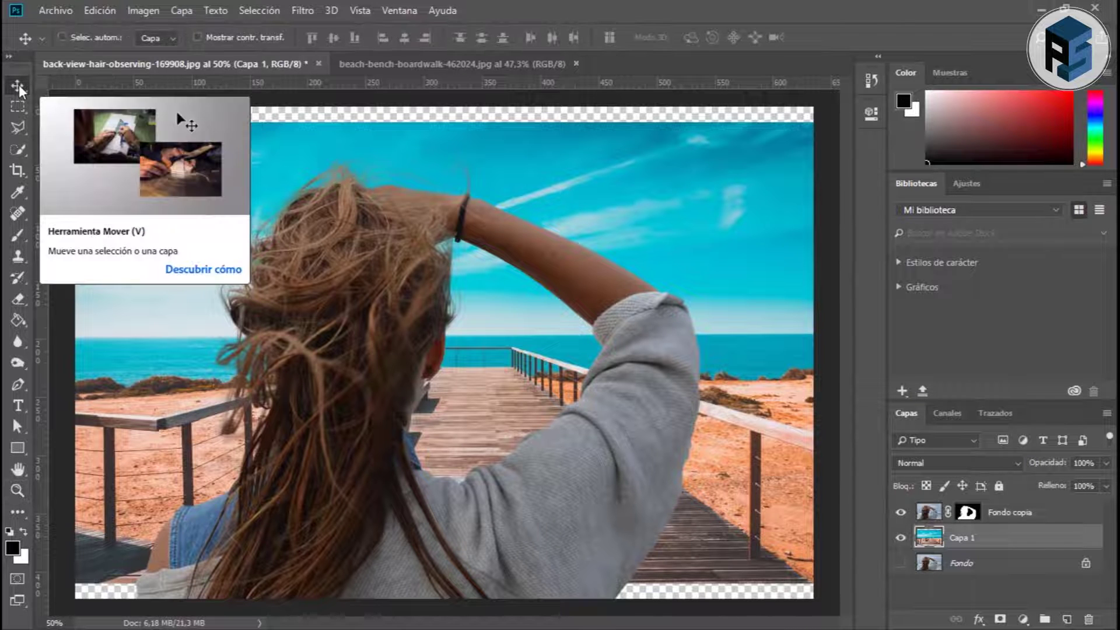
Free-transform the beach layer, stretching it vertically to about 108% to fill the canvas.
key(ctrl+t)
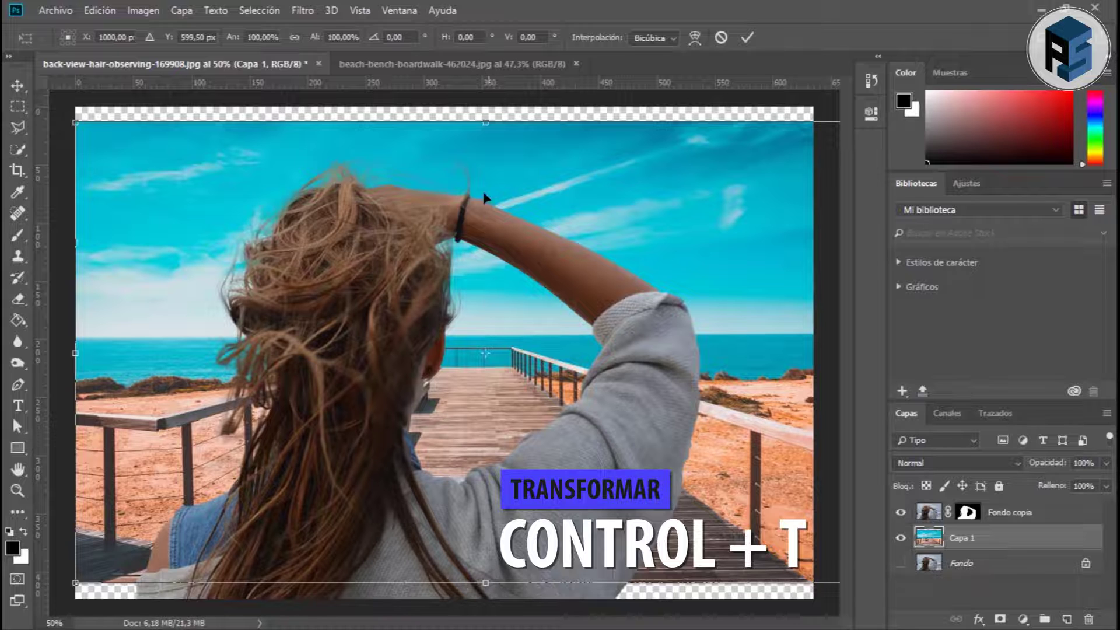
drag(486, 122, 486, 107)
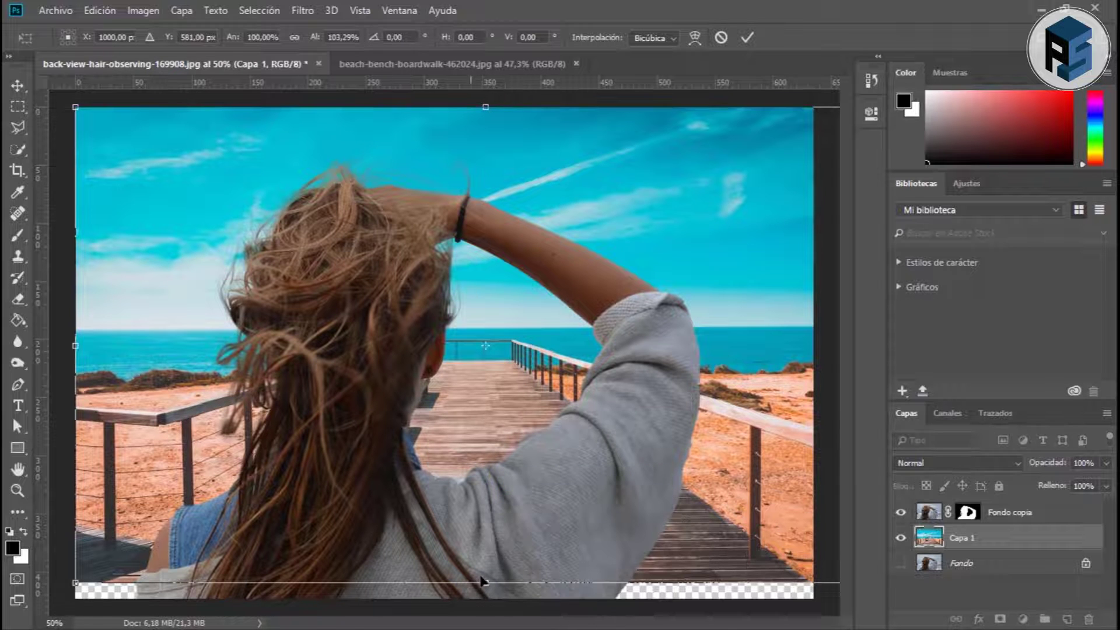
drag(484, 582, 484, 606)
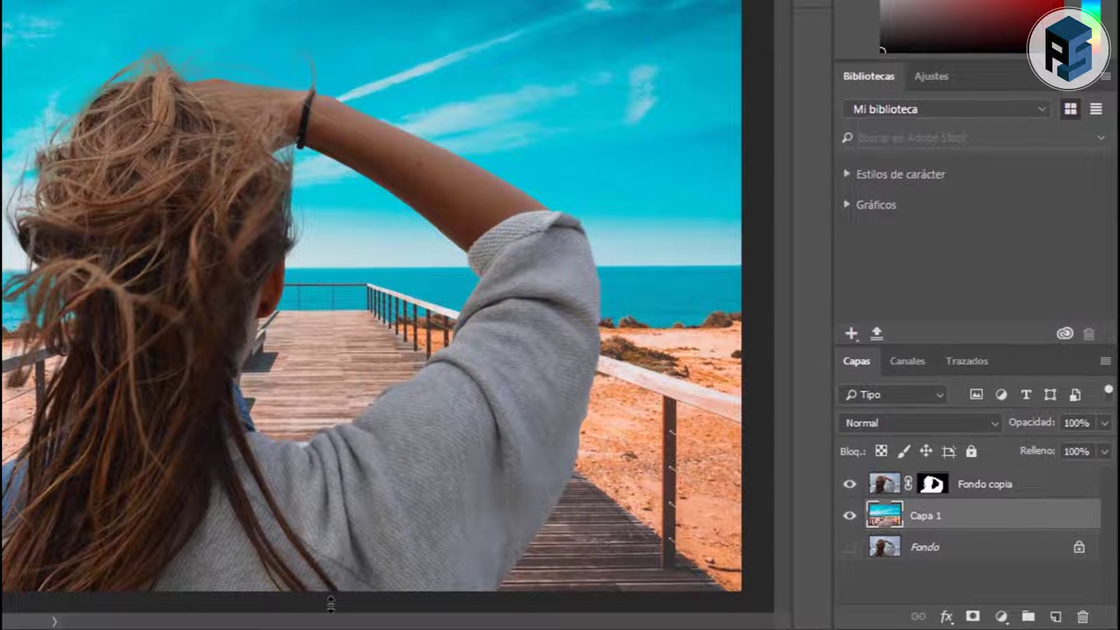
Add a Color Balance adjustment layer above Fondo copia with Cyan-Red midtones at +17.
click(883, 484)
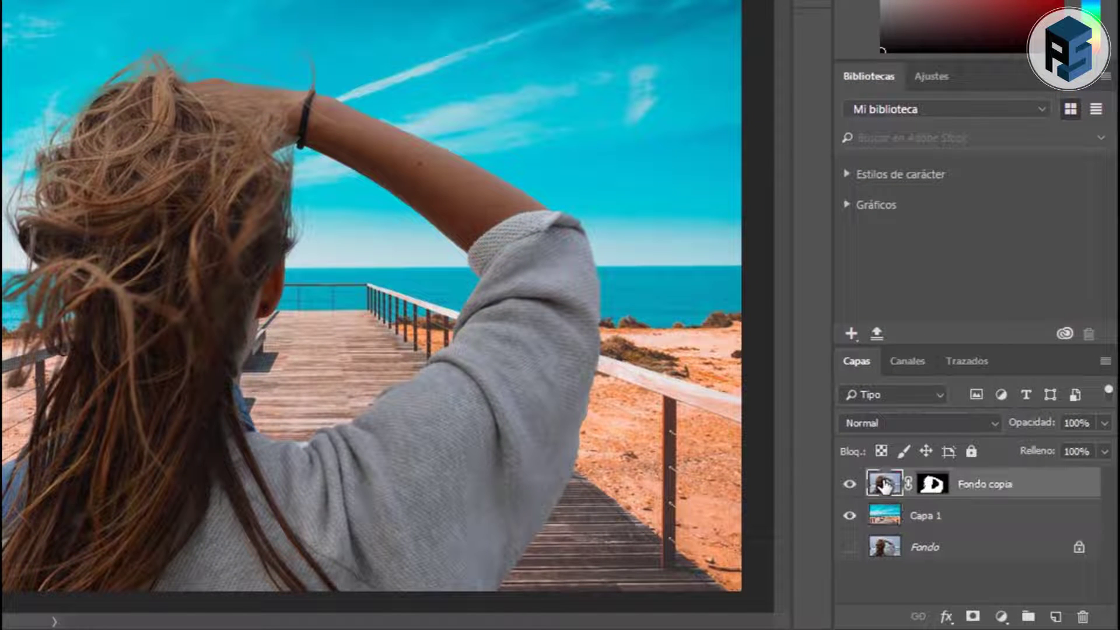
click(1001, 617)
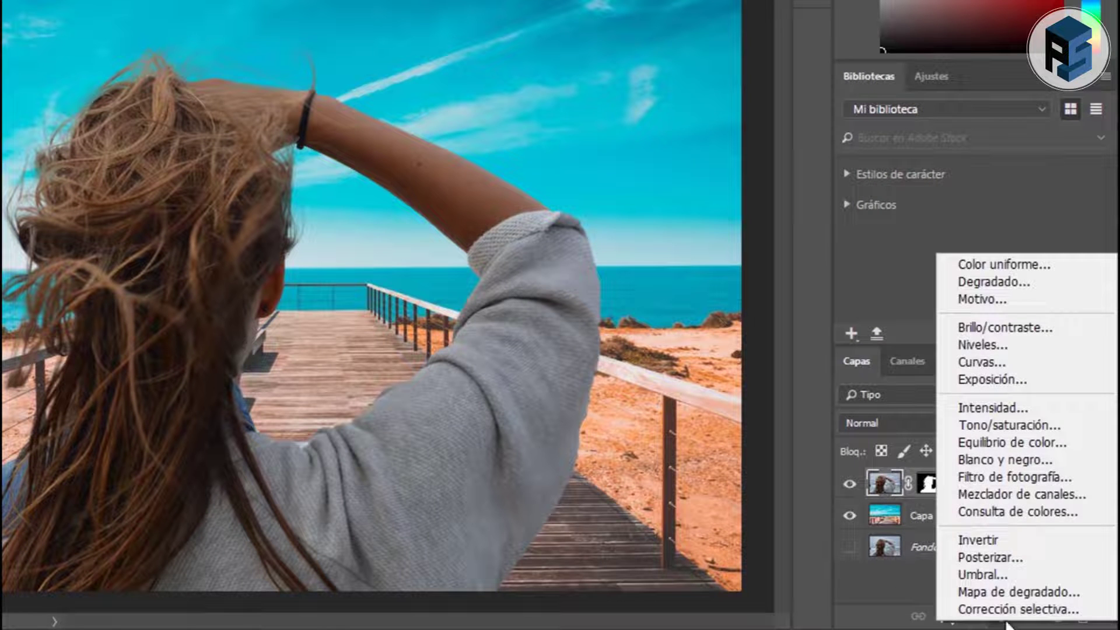
click(1020, 443)
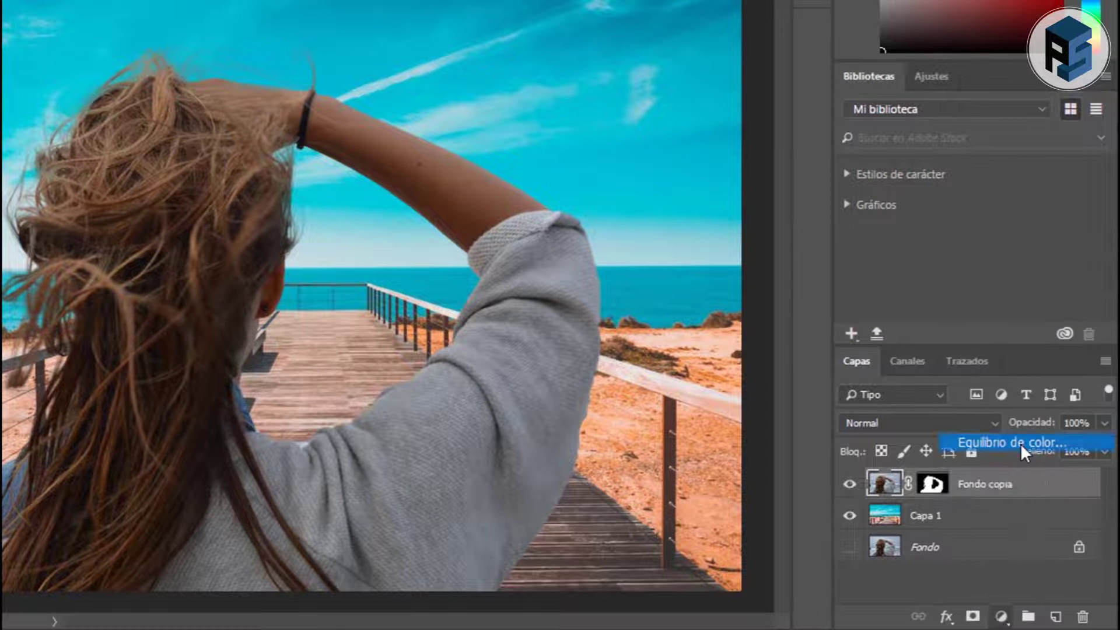
drag(612, 94, 626, 99)
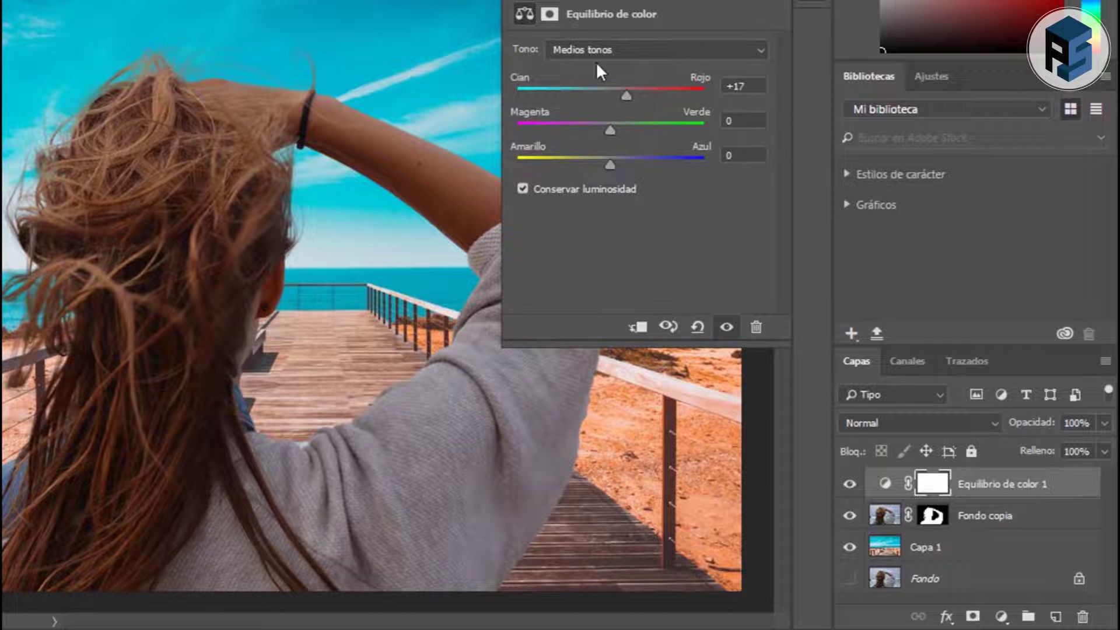
click(596, 3)
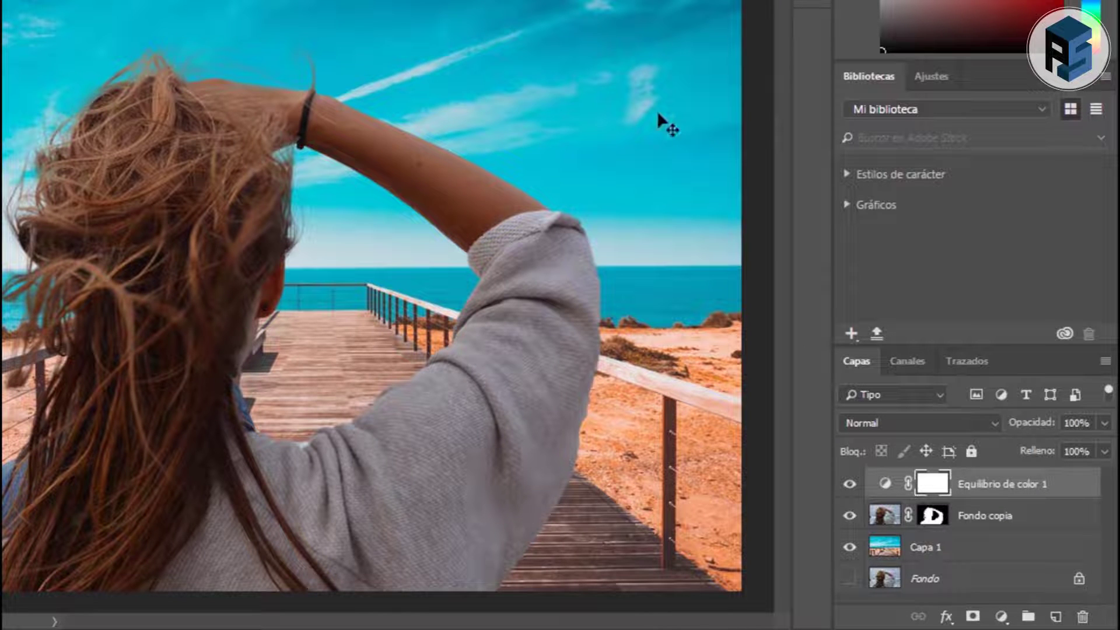
click(1004, 619)
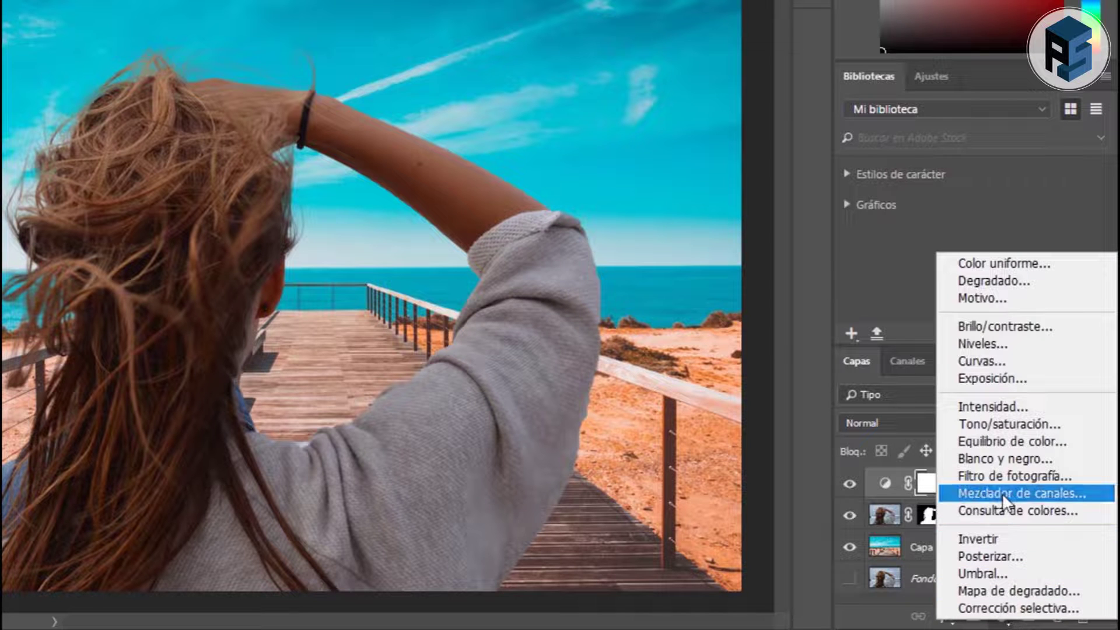
Add a Channel Mixer layer with red output set to Red +98, Green +3, Blue -7.
click(1002, 492)
drag(702, 146, 698, 151)
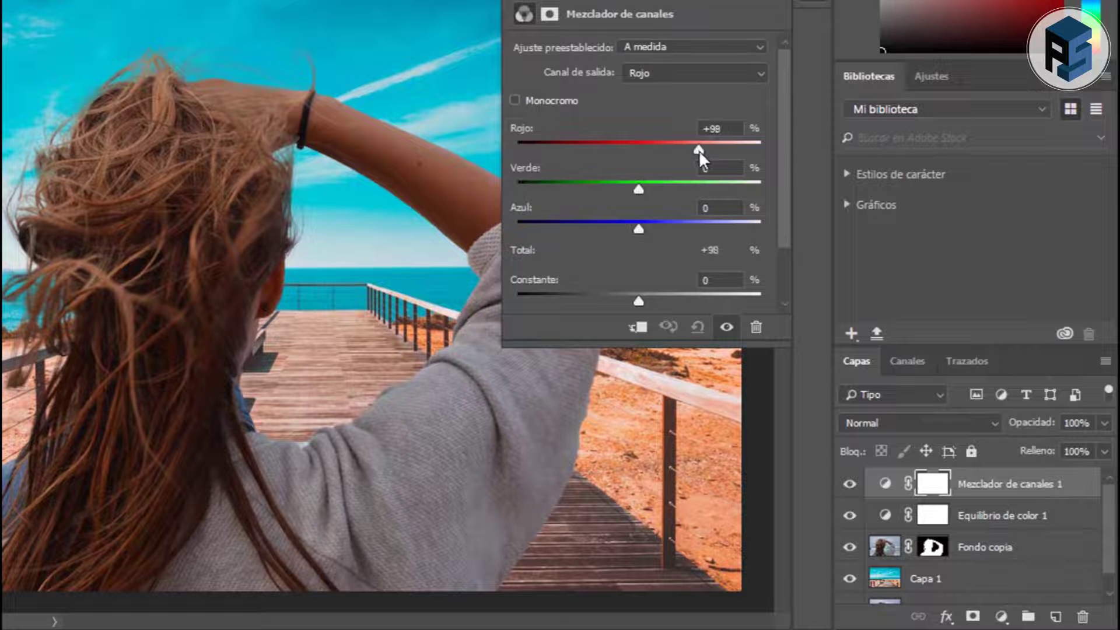
mouse_move(637, 189)
mouse_down()
mouse_move(651, 191)
mouse_move(640, 190)
mouse_up()
drag(641, 228, 634, 229)
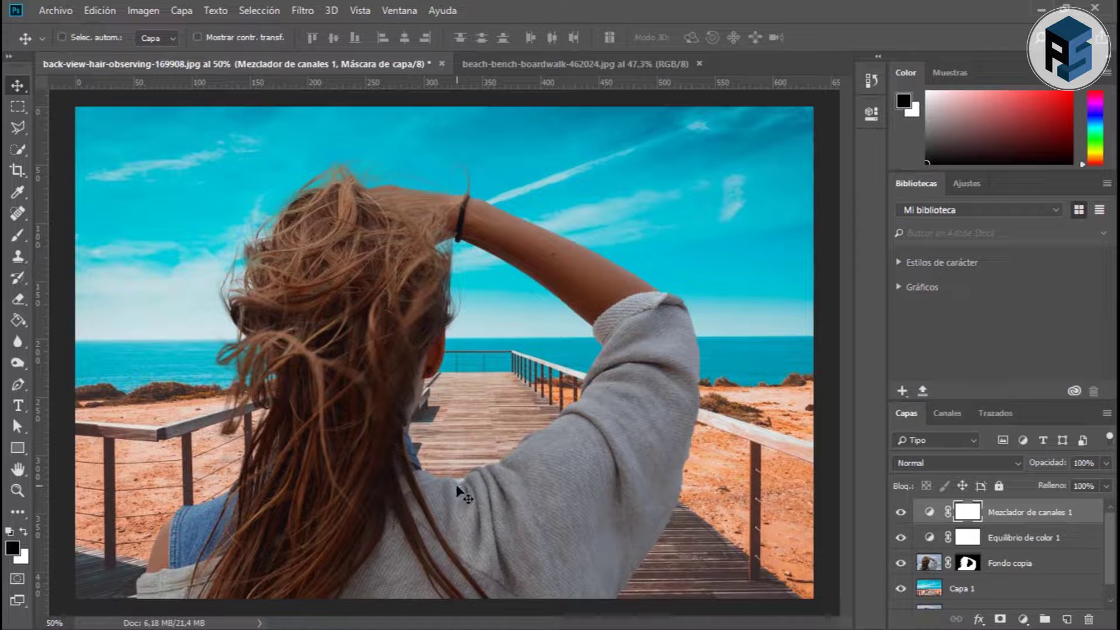
Pick the Eraser tool and target the Fondo copia layer's pixels.
click(18, 300)
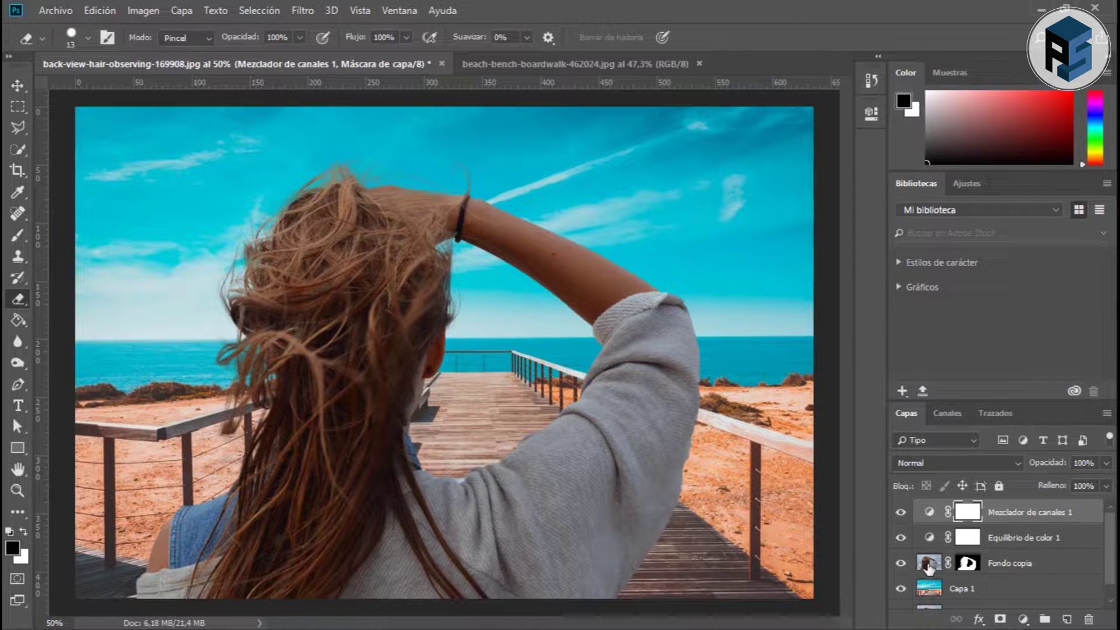
click(927, 563)
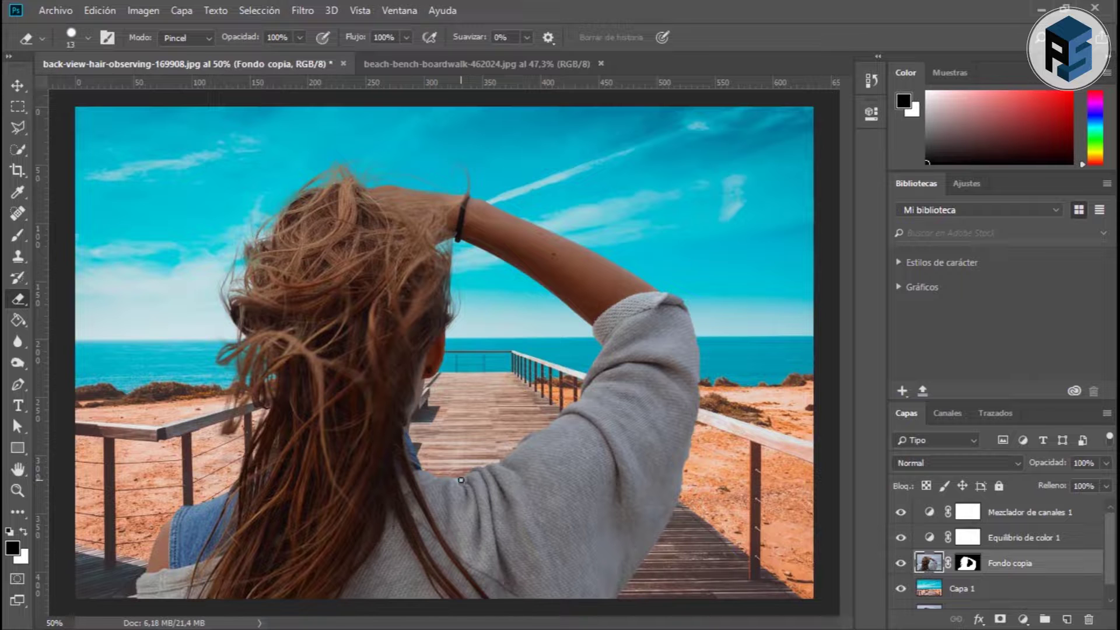